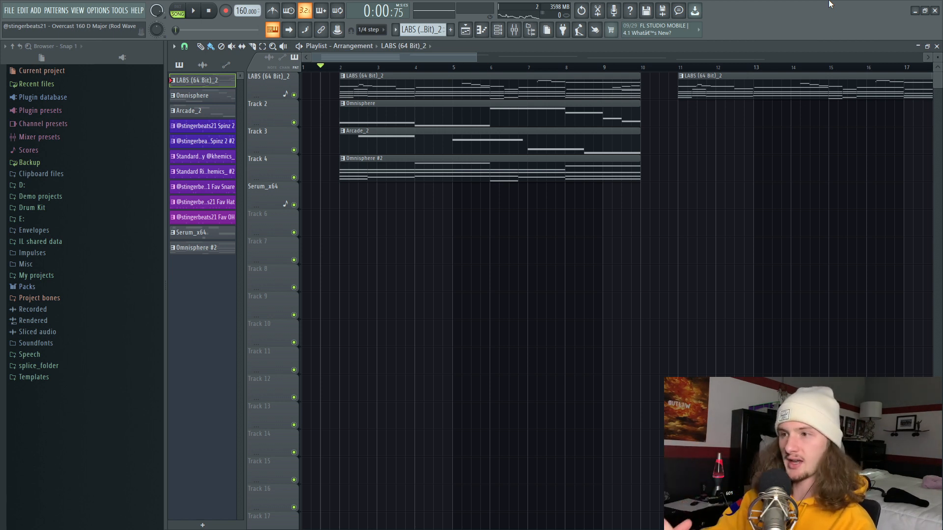
# Step: Open the mixer and inspect the first Fruity parametric EQ 2 and the Fruity Reeverb 2 on Melody 1
pyautogui.press('F9')
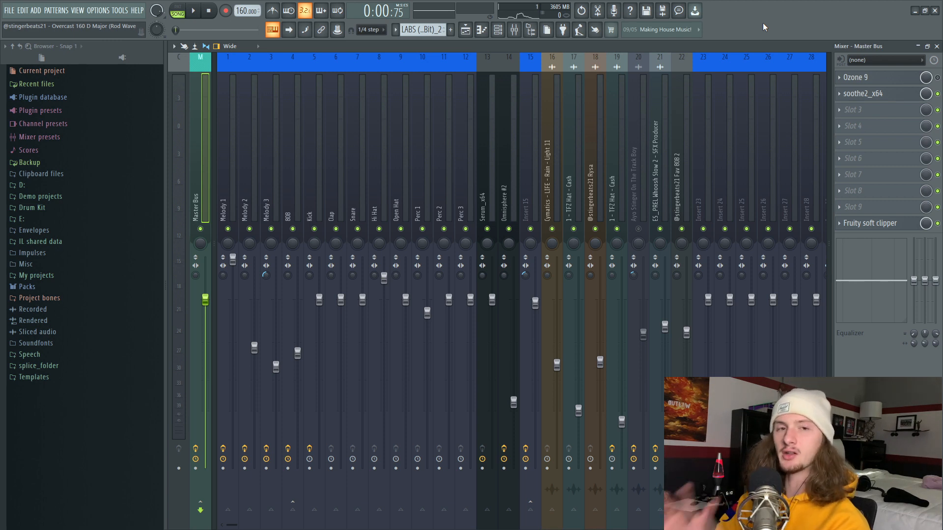
pyautogui.press('Right')
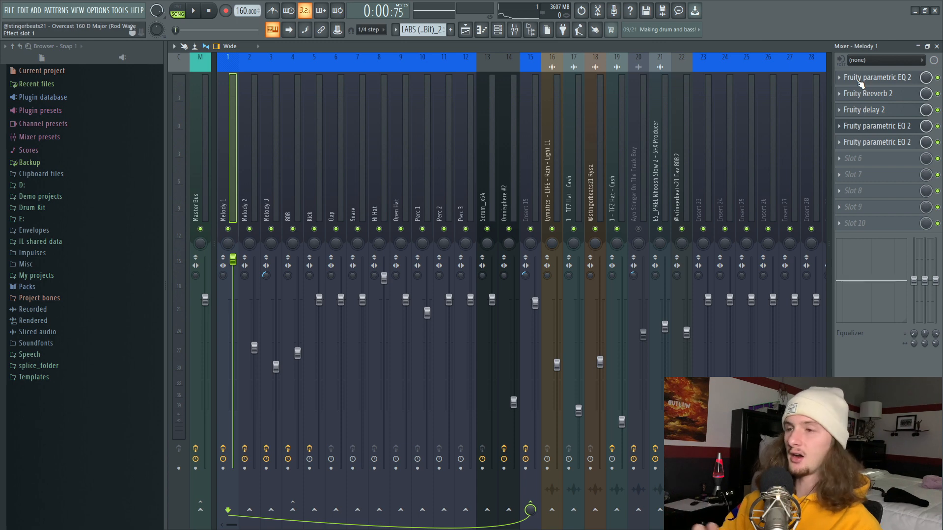
pyautogui.click(860, 82)
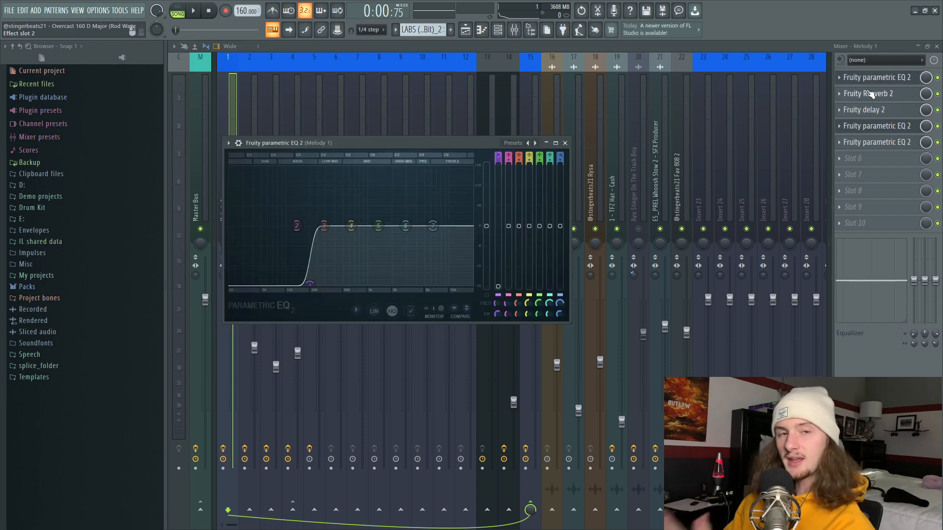
pyautogui.click(869, 94)
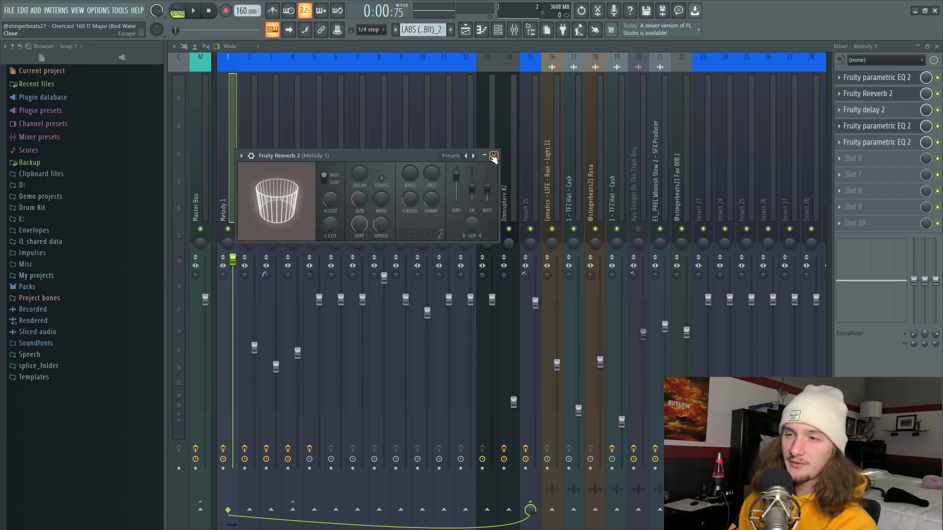
pyautogui.click(493, 156)
# Step: Examine the Fruity delay 2 presets and the two parametric EQs that follow it on Melody 1
pyautogui.click(400, 169)
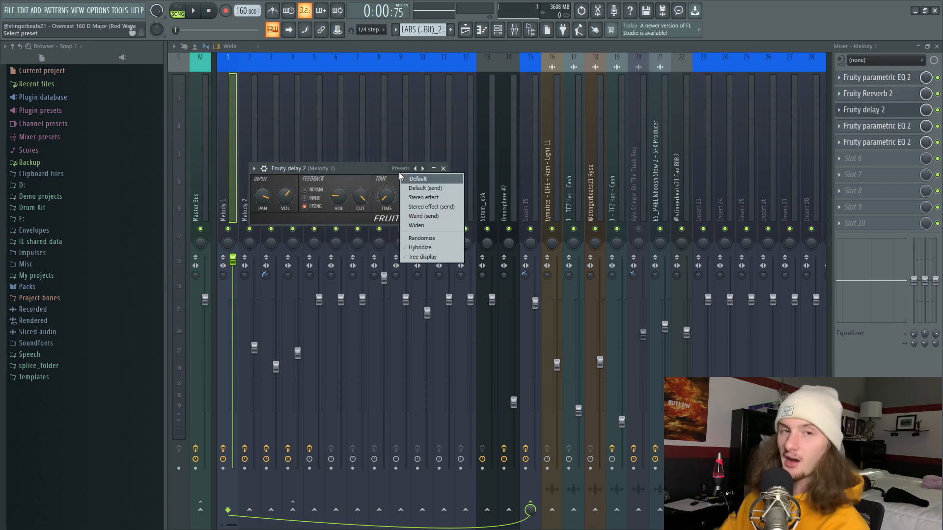
pyautogui.press('Down')
pyautogui.press('Down')
pyautogui.press('Down')
pyautogui.press('Down')
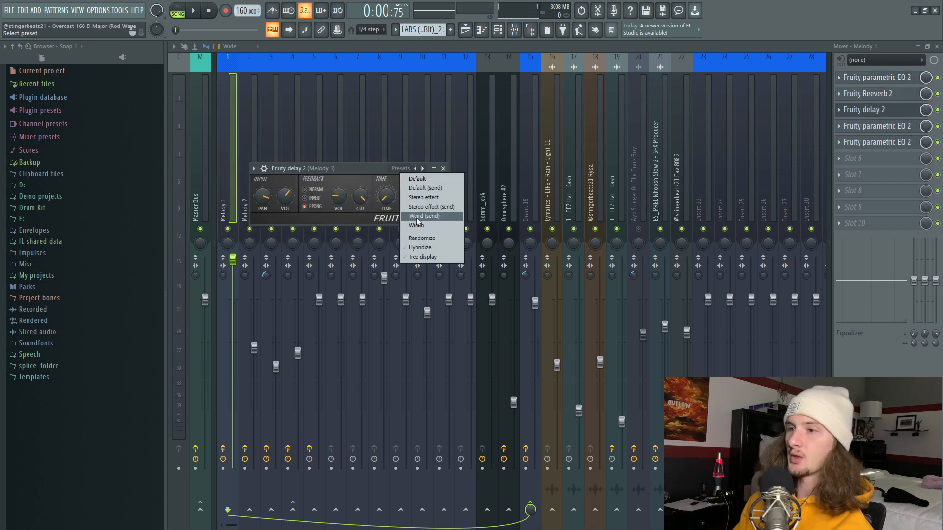
pyautogui.click(329, 171)
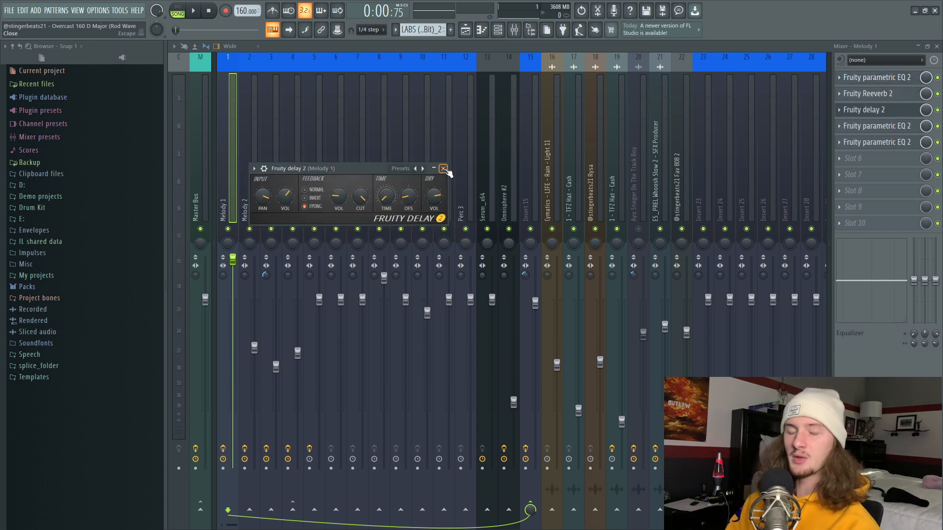
pyautogui.click(444, 169)
pyautogui.click(873, 139)
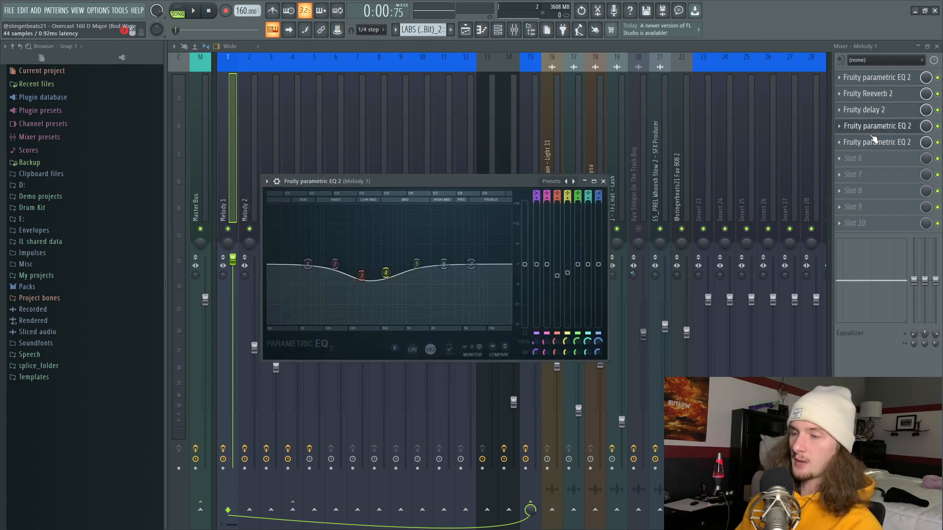
pyautogui.click(874, 143)
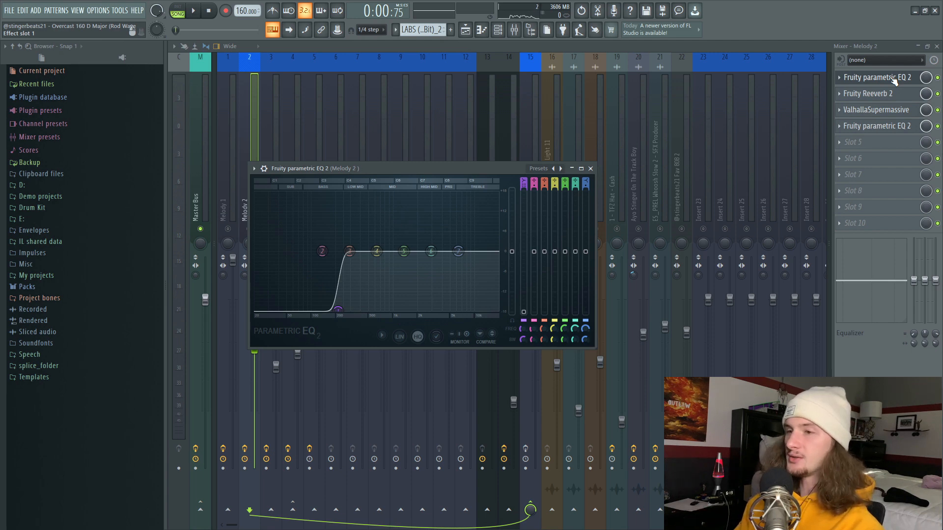
# Step: Review the Fruity Reeverb 2, ValhallaSupermassive and last parametric EQ on Melody 2, and play the soloed layer
pyautogui.click(891, 94)
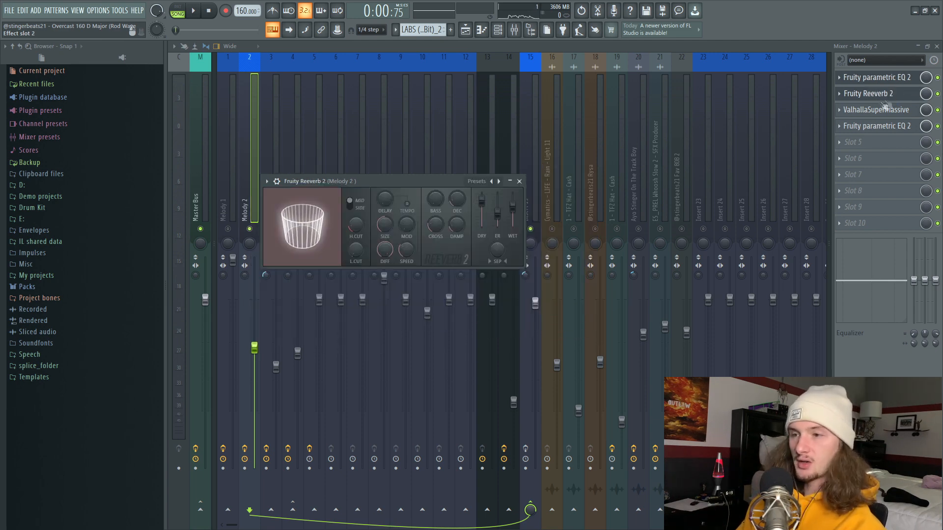
pyautogui.click(870, 110)
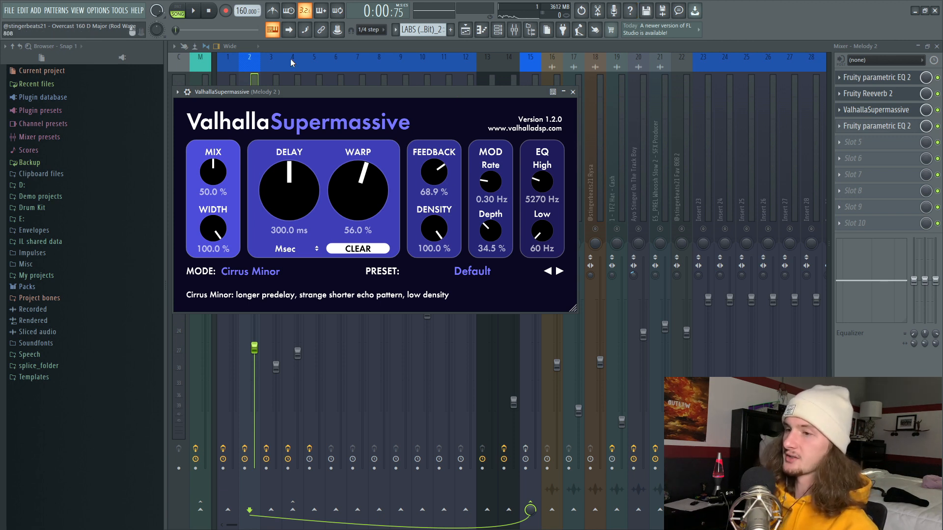
pyautogui.click(888, 129)
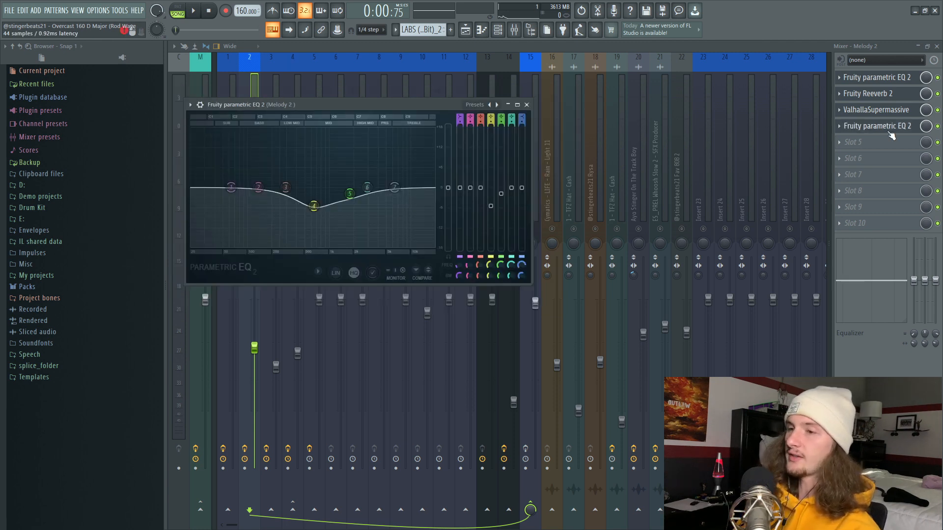
pyautogui.click(465, 30)
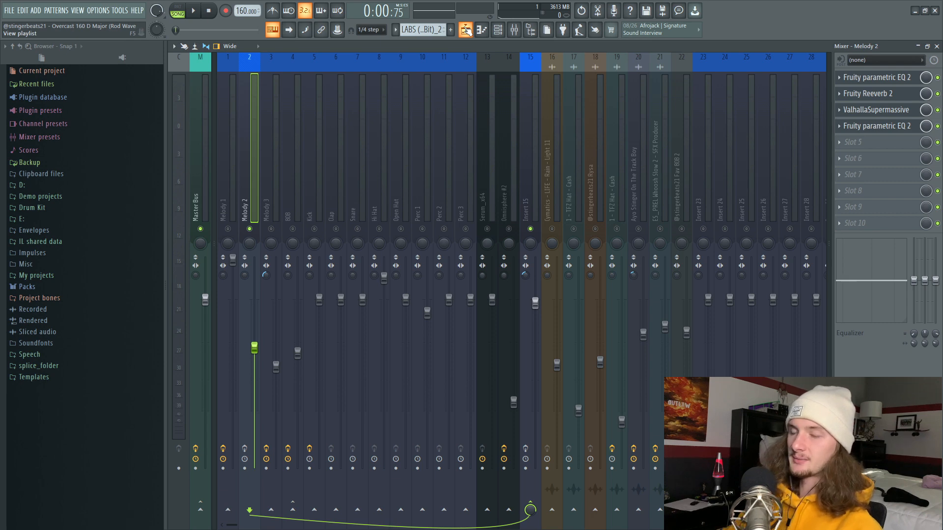
pyautogui.press('space')
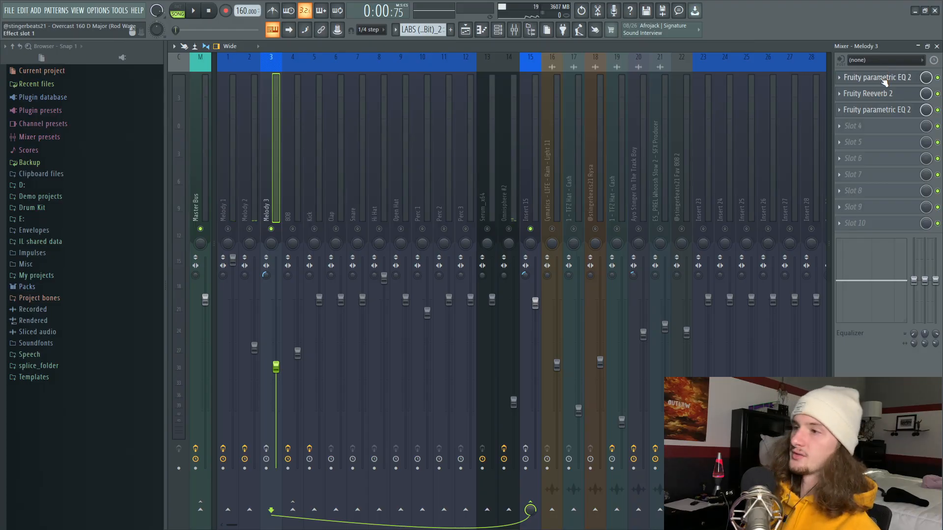
# Step: Review the parametric EQs and Fruity Reeverb 2 on Melody 3, and play the soloed layer
pyautogui.click(884, 80)
pyautogui.click(866, 93)
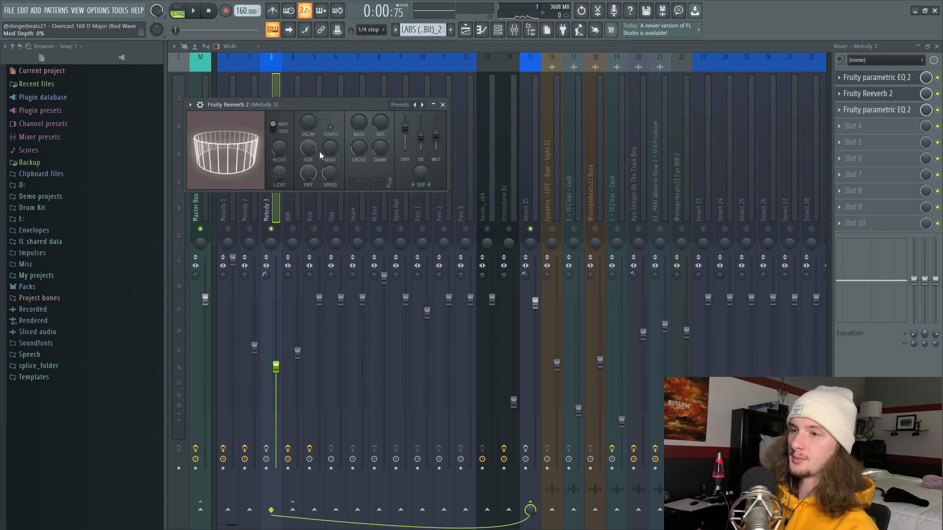
pyautogui.click(869, 111)
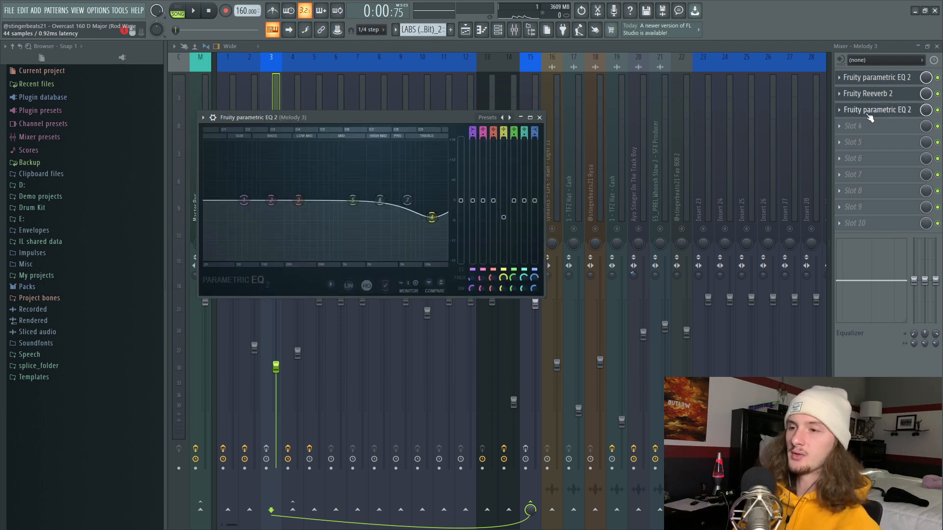
pyautogui.click(868, 114)
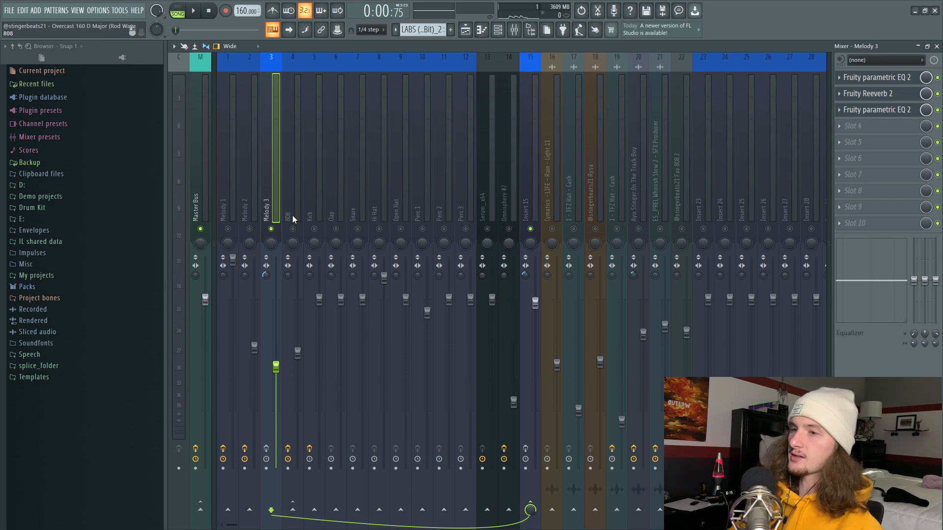
pyautogui.press('space')
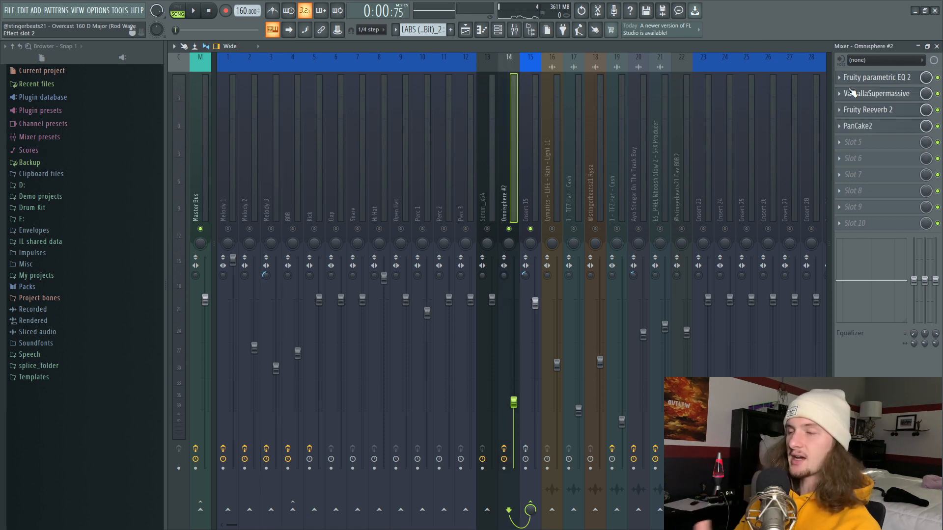
# Step: Inspect the parametric EQ, Fruity Reeverb 2, ValhallaSupermassive and PanCake2 on Omnisphere #2, and play the soloed layer
pyautogui.click(861, 80)
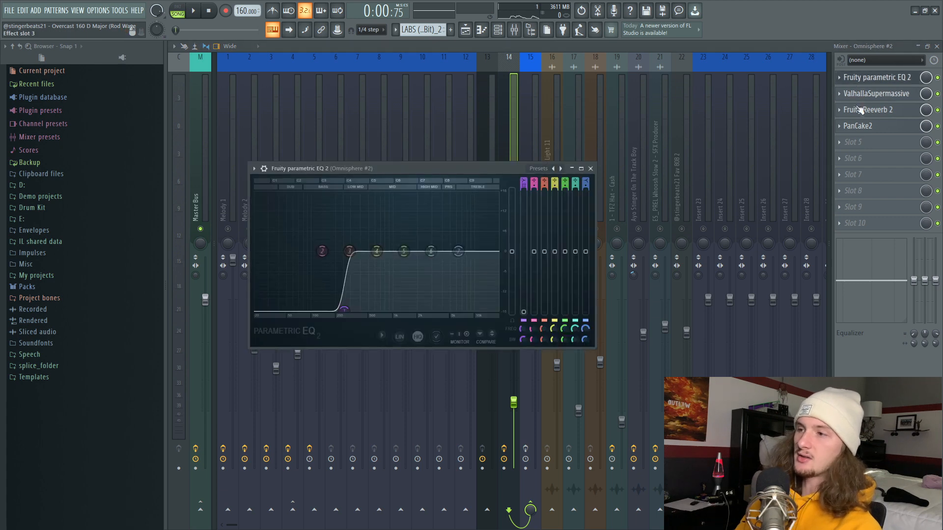
pyautogui.click(868, 112)
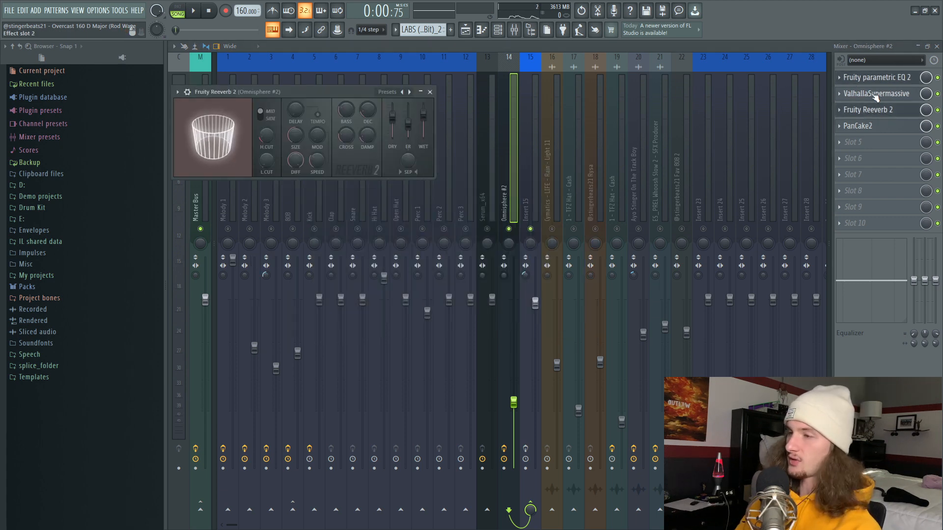
pyautogui.click(875, 94)
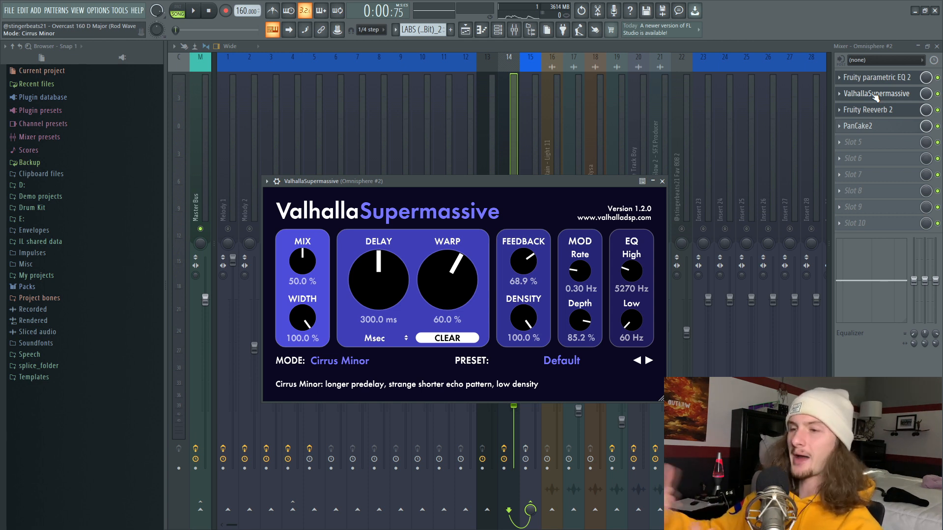
pyautogui.click(865, 126)
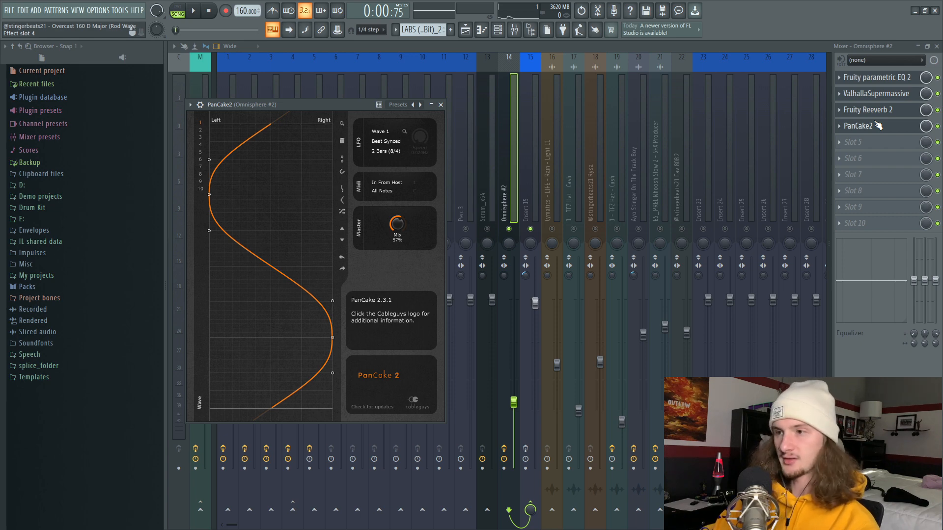
pyautogui.click(878, 126)
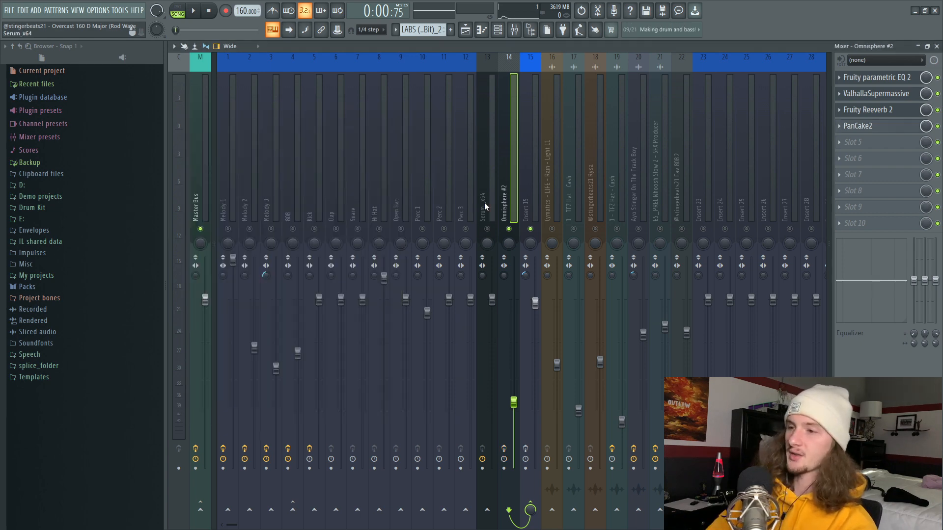
pyautogui.press('space')
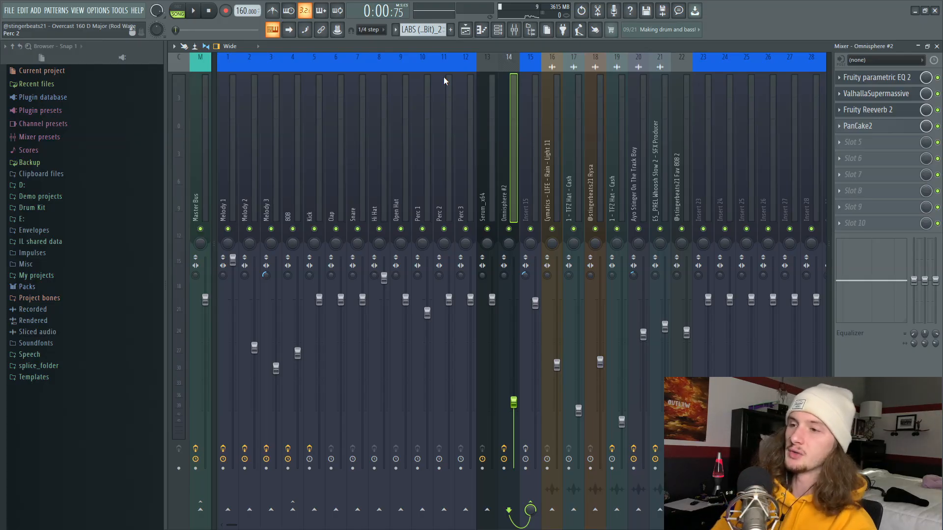
# Step: Listen to the combined melody in the playlist, and route Melody 1, Melody 2, Melody 3 and Omnisphere #2 to Insert 15 in the mixer
pyautogui.click(465, 29)
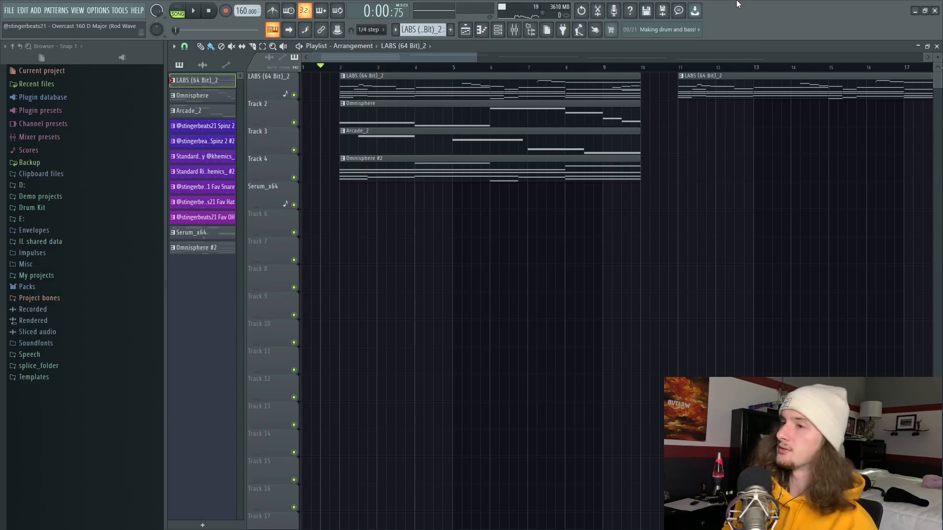
pyautogui.press('F9')
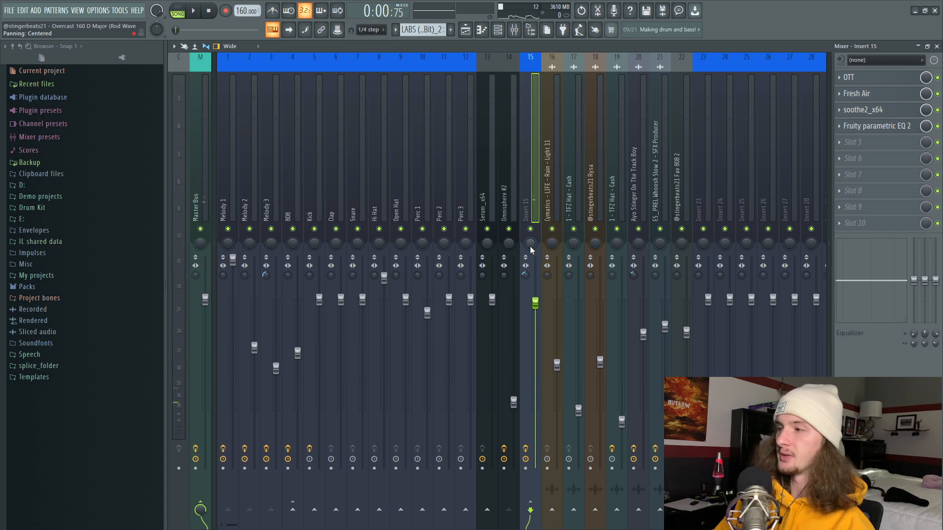
pyautogui.click(270, 189)
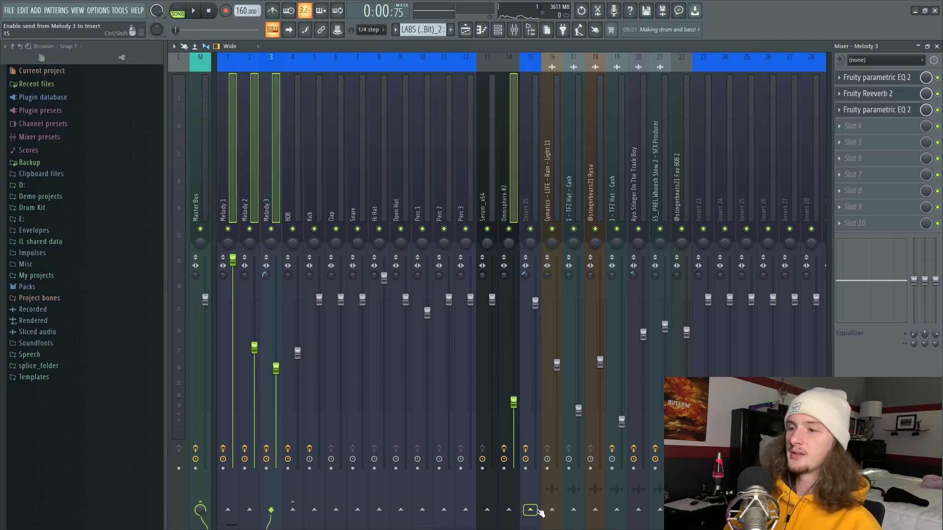
pyautogui.click(533, 511)
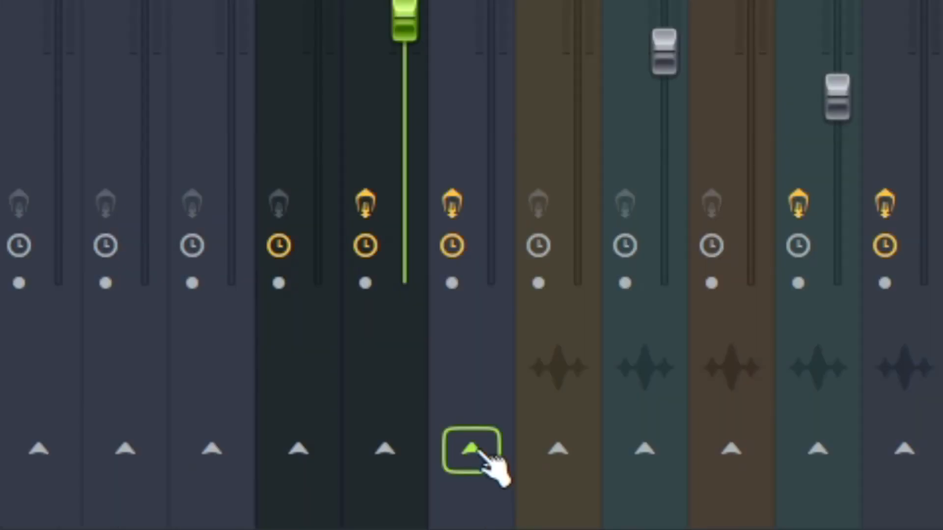
pyautogui.rightClick(482, 454)
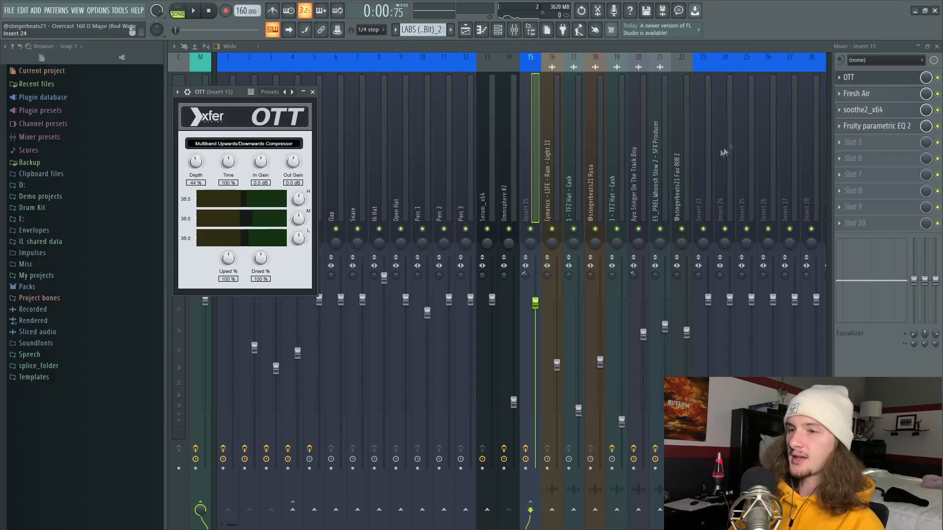
# Step: Review Fresh Air, soothe2 and the parametric EQ on Insert 15, and play the processed melody in the playlist
pyautogui.click(884, 98)
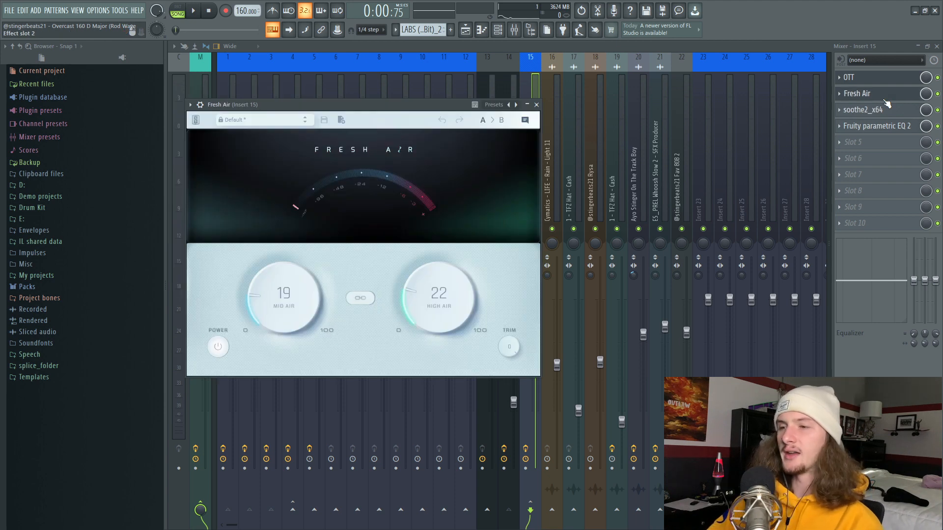
pyautogui.click(885, 108)
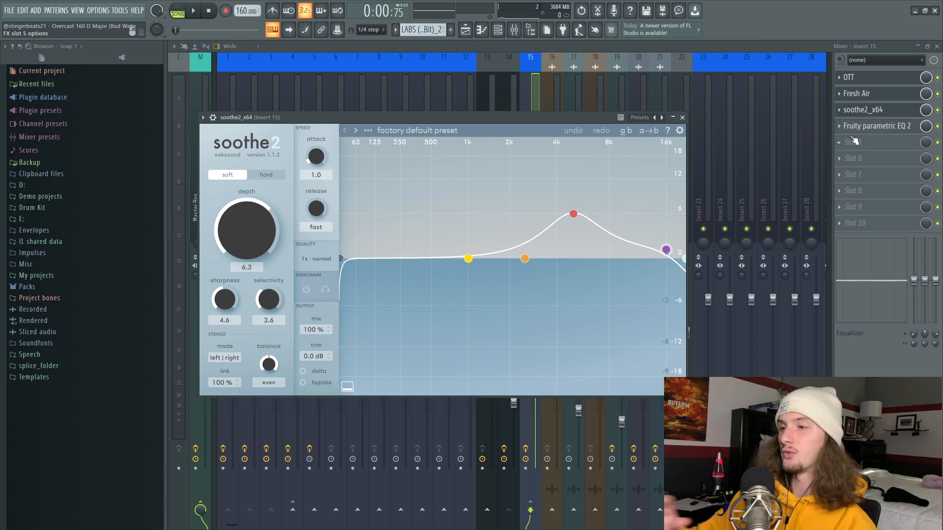
pyautogui.click(874, 127)
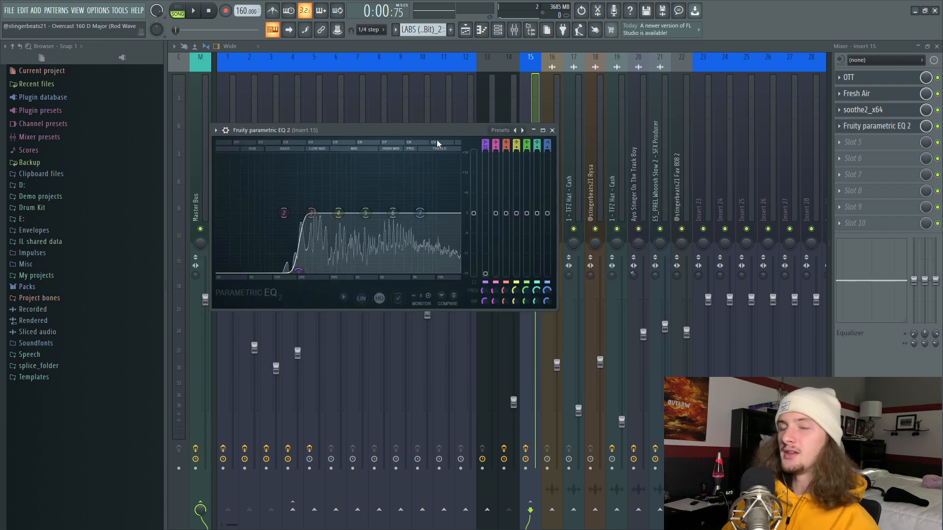
pyautogui.click(552, 130)
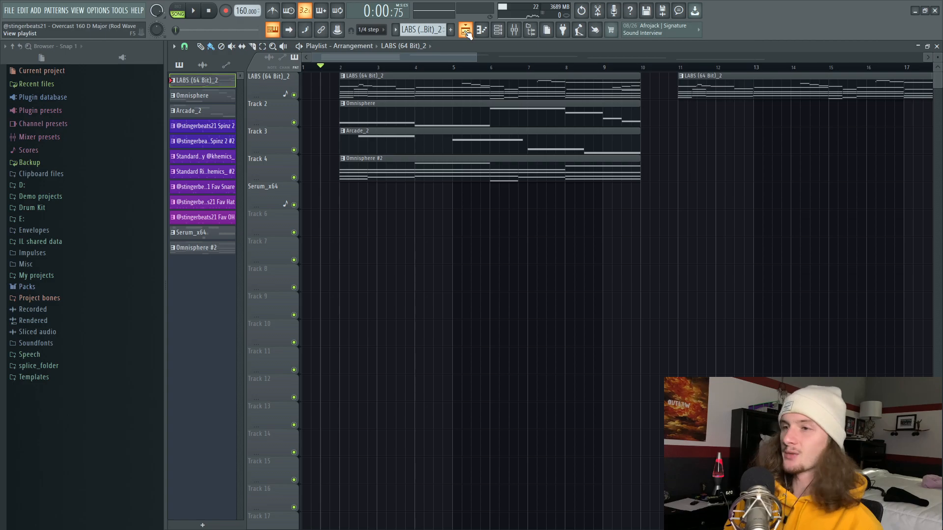
pyautogui.press('space')
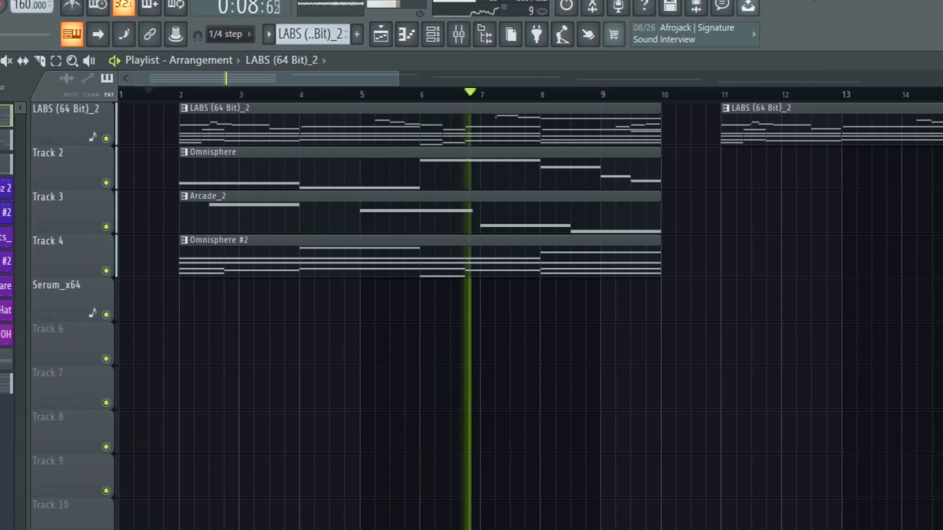
pyautogui.press('space')
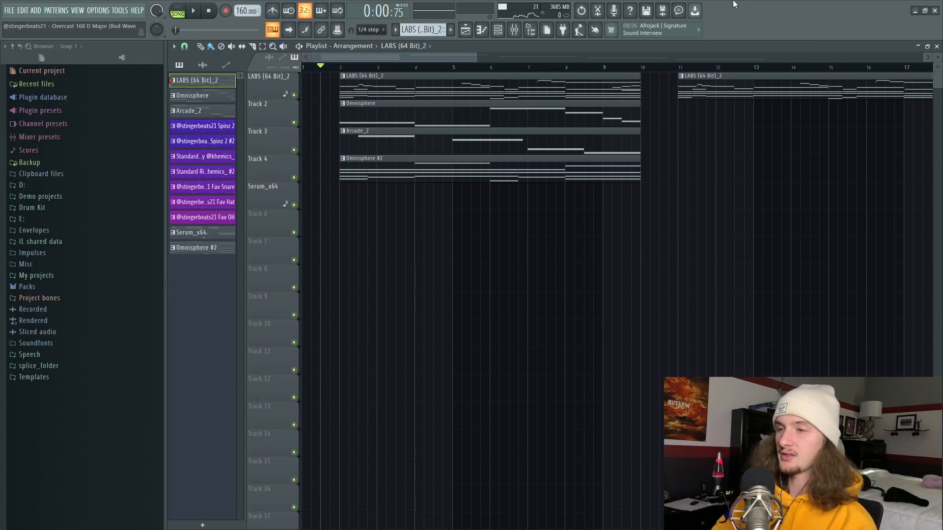